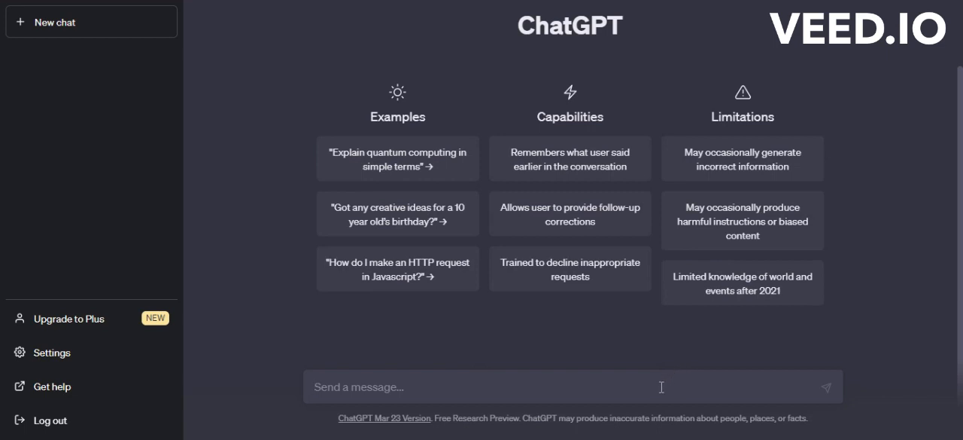
Send ChatGPT the prompt "write a raw data for use in examples in ms excel"
text(write a raw data for use in examples in ms excel)
key(BackSpace)
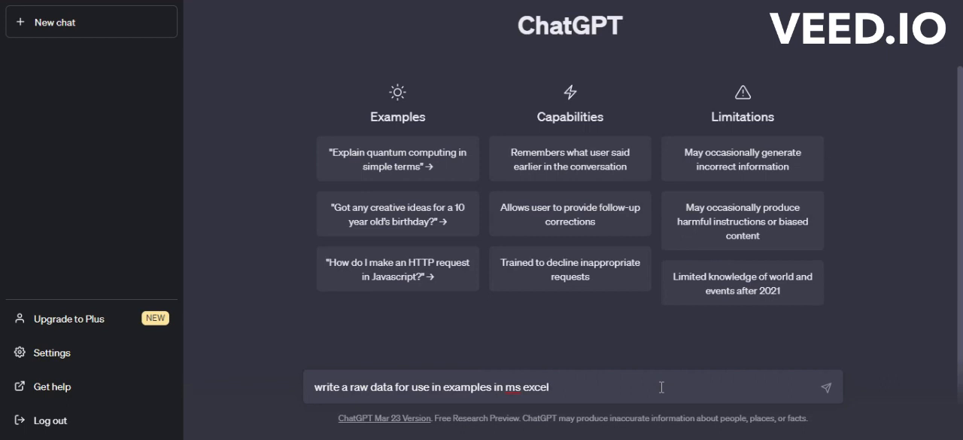
drag(350, 387, 392, 386)
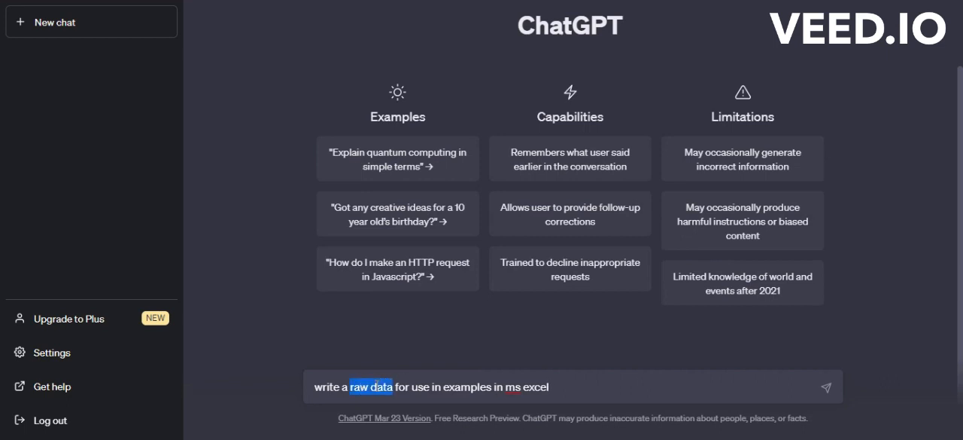
click(450, 387)
double_click(450, 387)
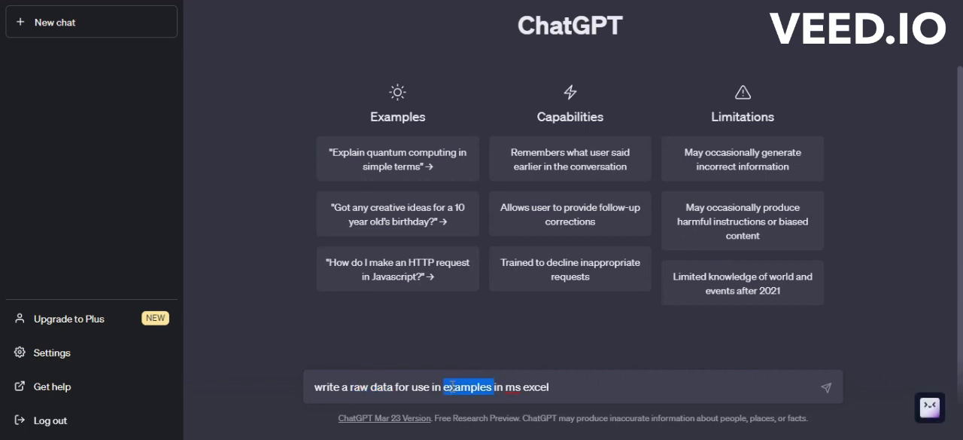
drag(505, 387, 550, 387)
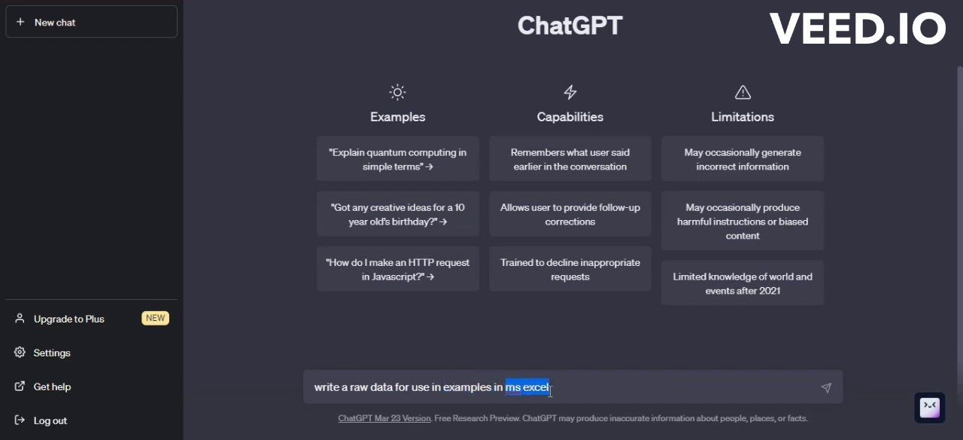
click(808, 393)
key(Return)
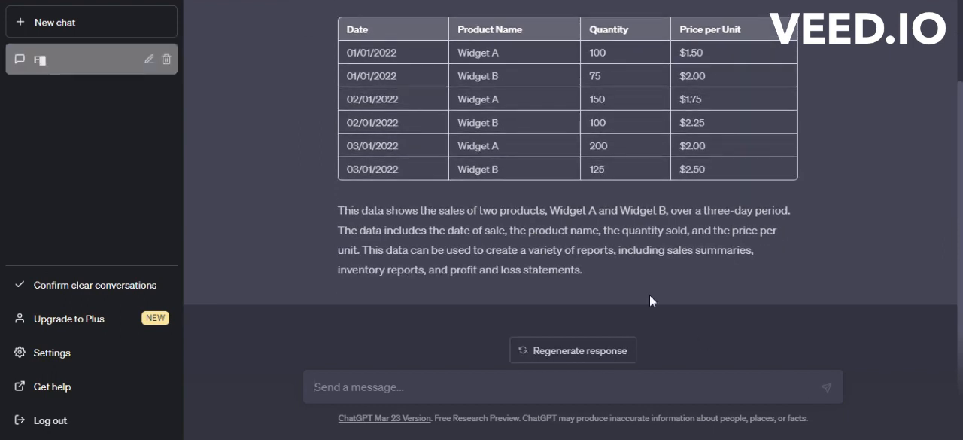
Copy the whole generated sales table, from the Date header to the last price, and paste it into Excel at cell A1
drag(344, 28, 729, 175)
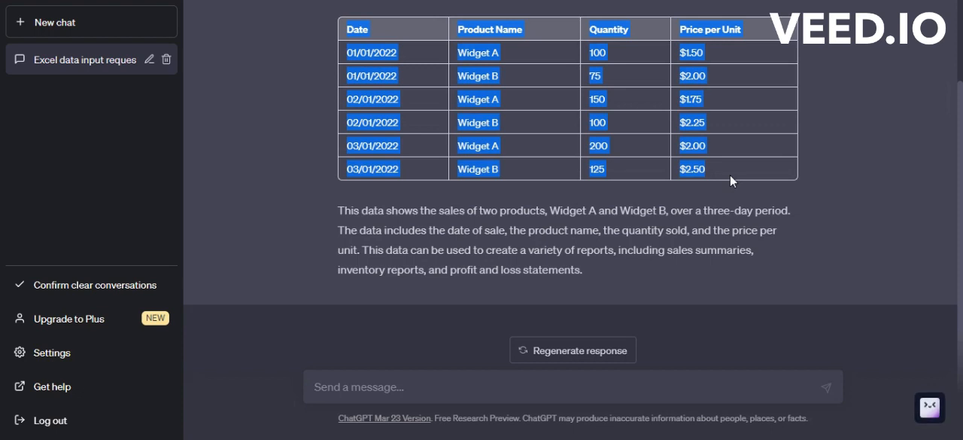
right_click(682, 122)
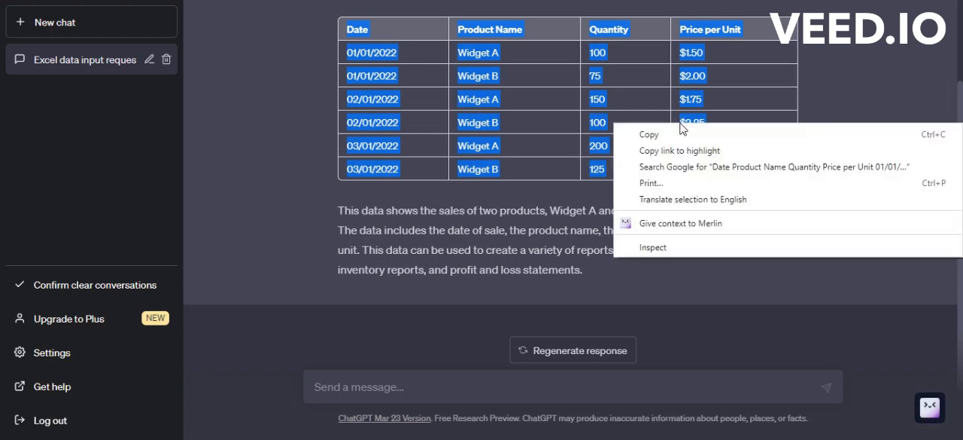
click(679, 135)
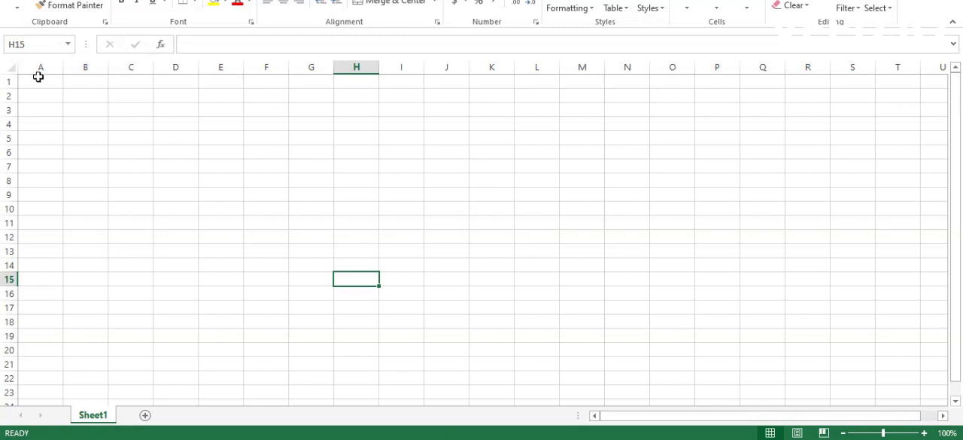
click(38, 77)
key(ctrl+v)
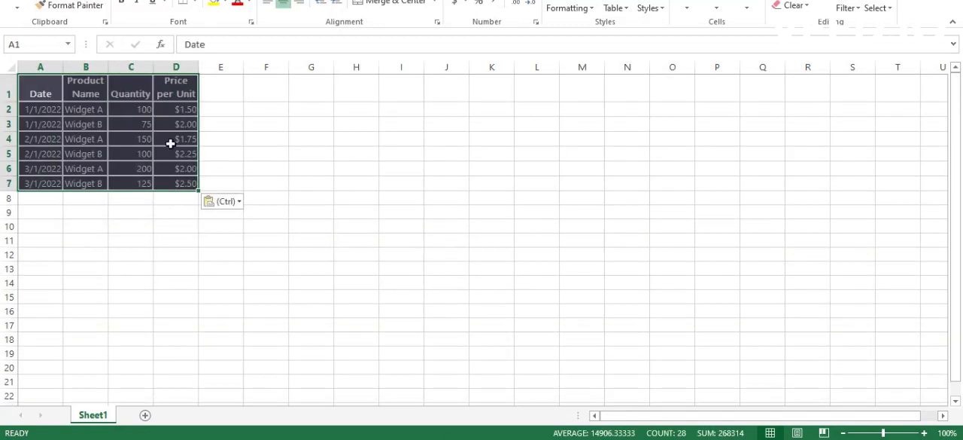
Widen all columns of the sheet uniformly and increase the height of all rows
click(11, 67)
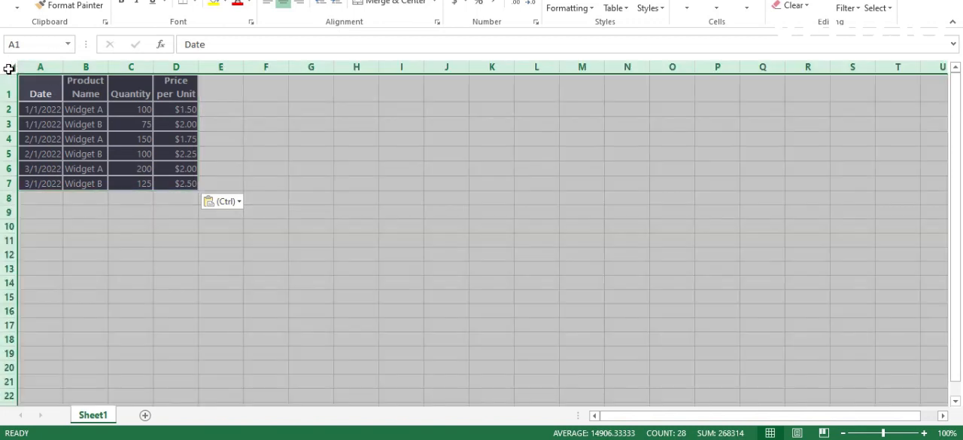
double_click(58, 64)
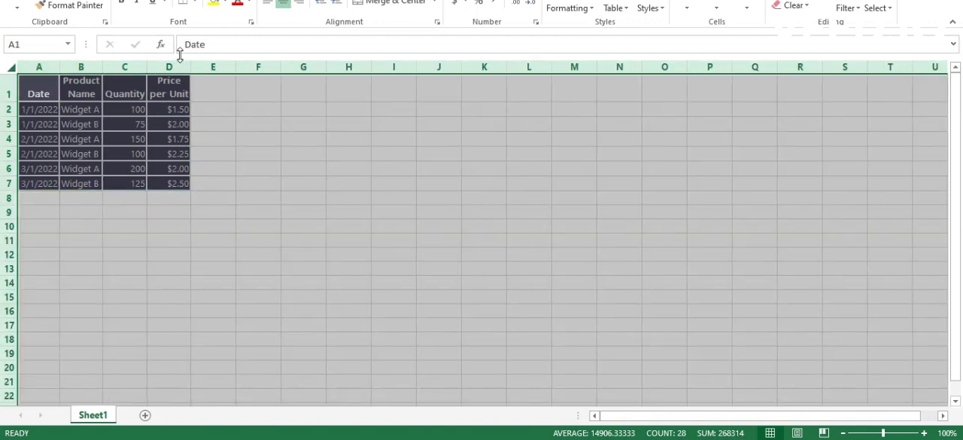
drag(191, 64, 257, 66)
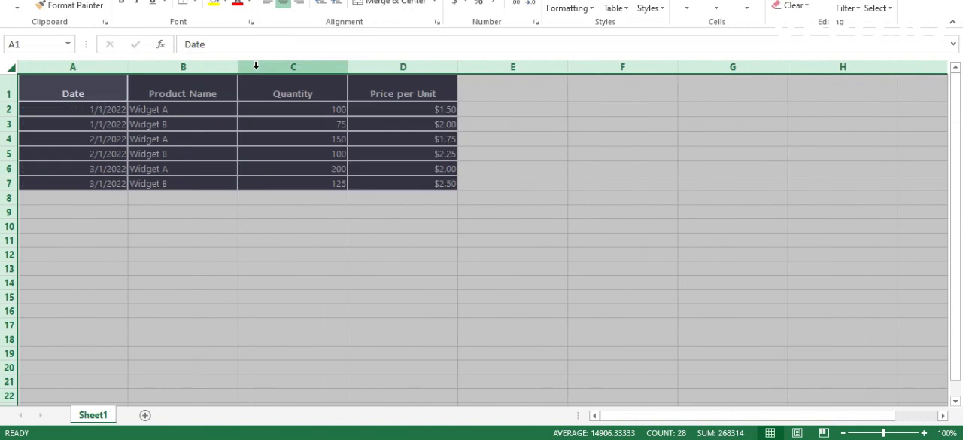
drag(12, 118, 11, 125)
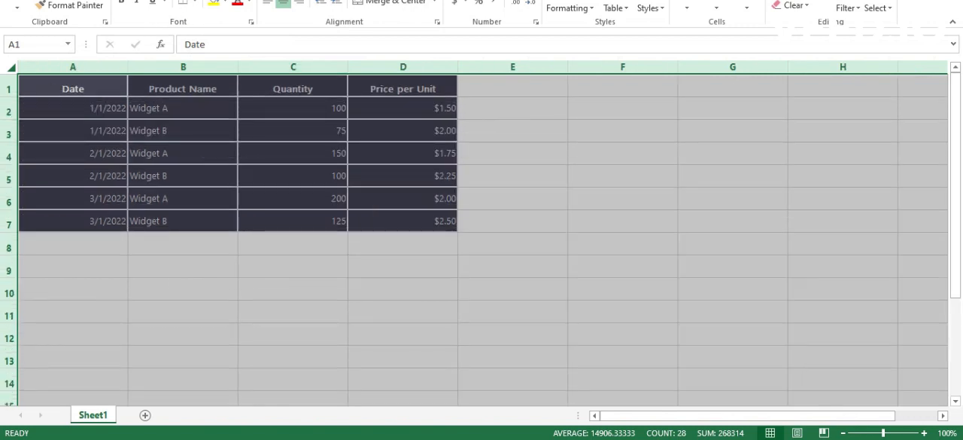
Align all cells vertically to the middle and remove the horizontal centering from the headers
click(283, 2)
click(283, 0)
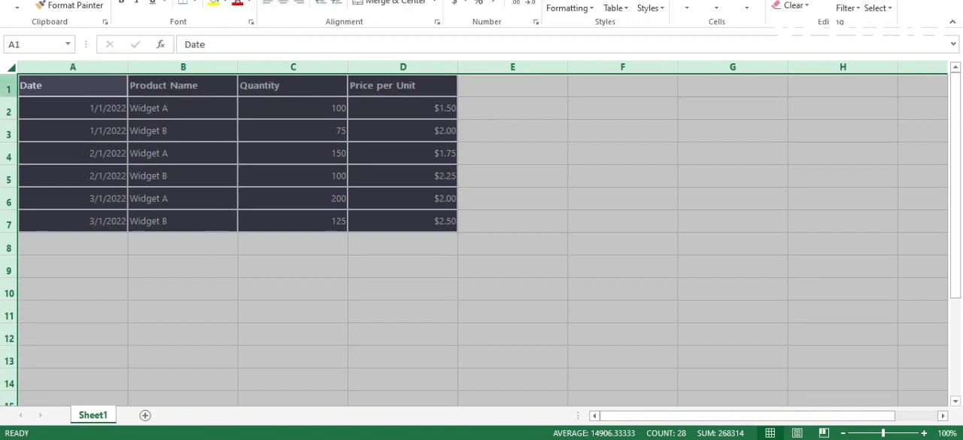
click(219, 281)
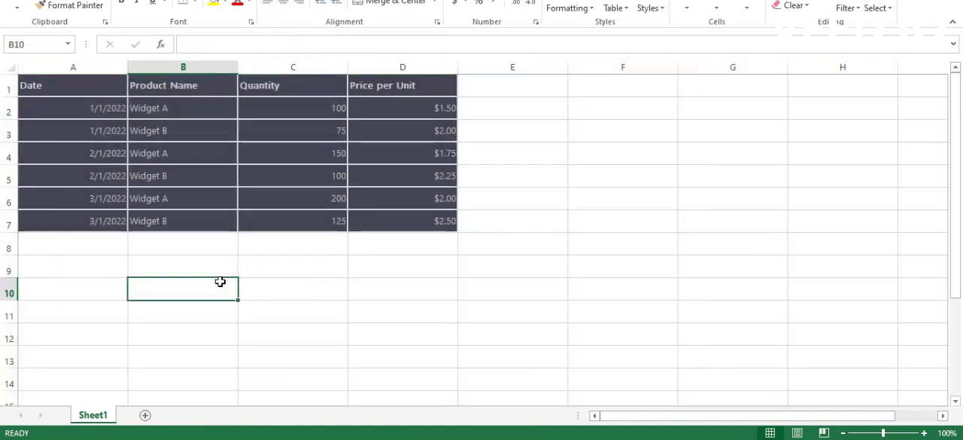
drag(378, 90, 103, 205)
click(346, 250)
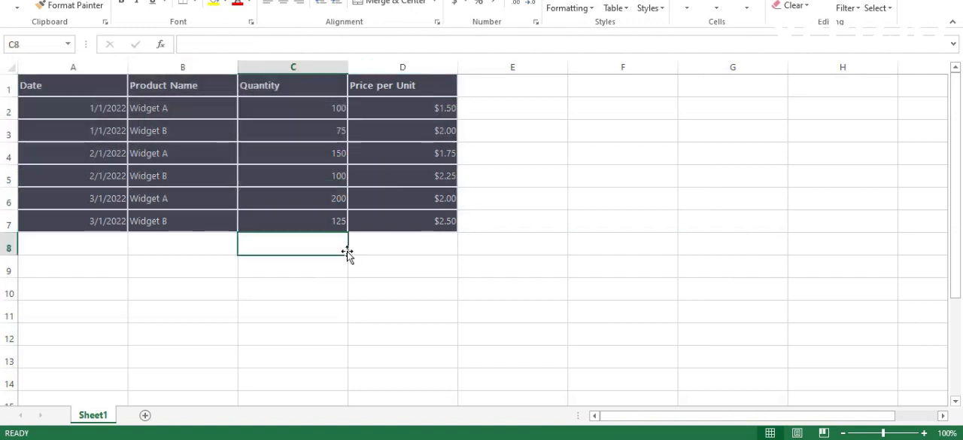
Add AutoSum totals for the Price per Unit column in D9 and the Quantity column in C9
click(419, 256)
drag(418, 256, 426, 118)
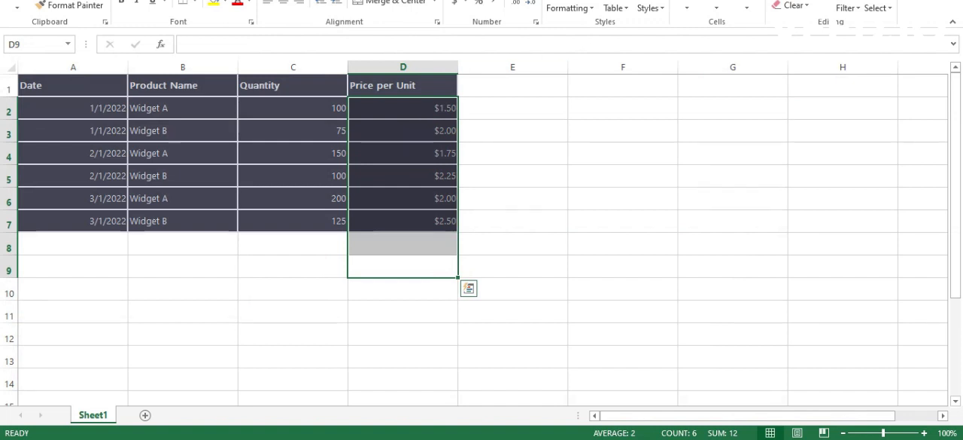
key(alt+equal)
click(555, 243)
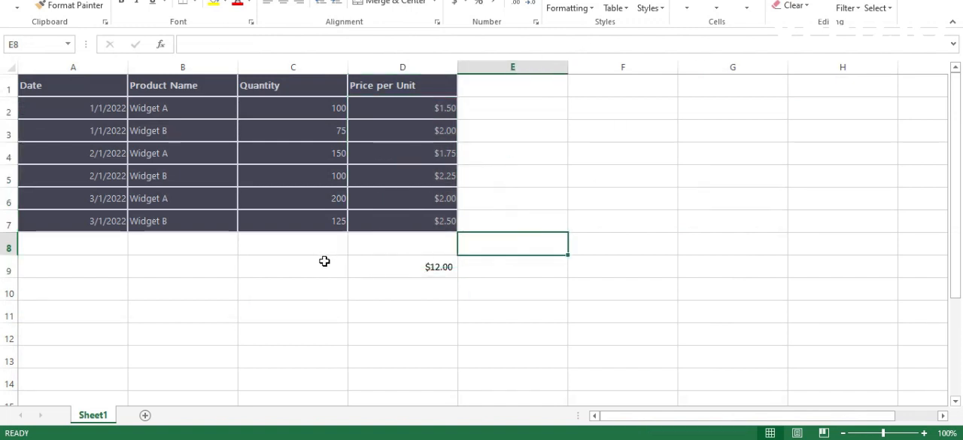
drag(325, 260, 344, 105)
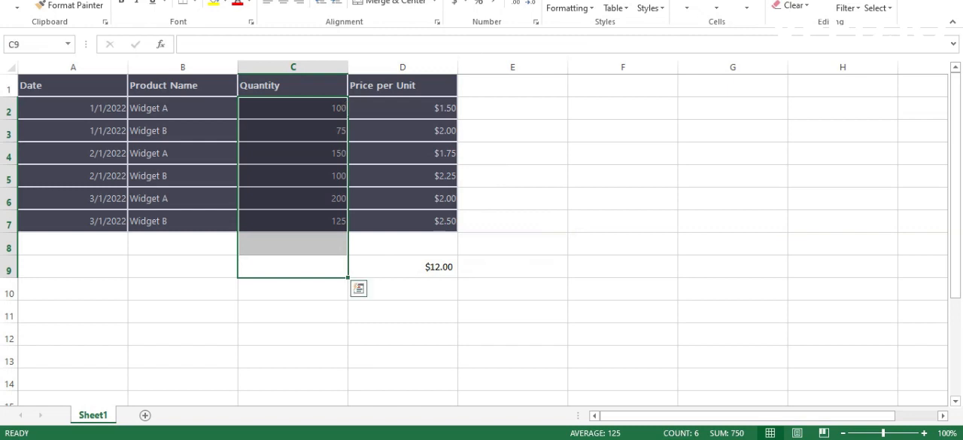
key(alt+equal)
click(595, 243)
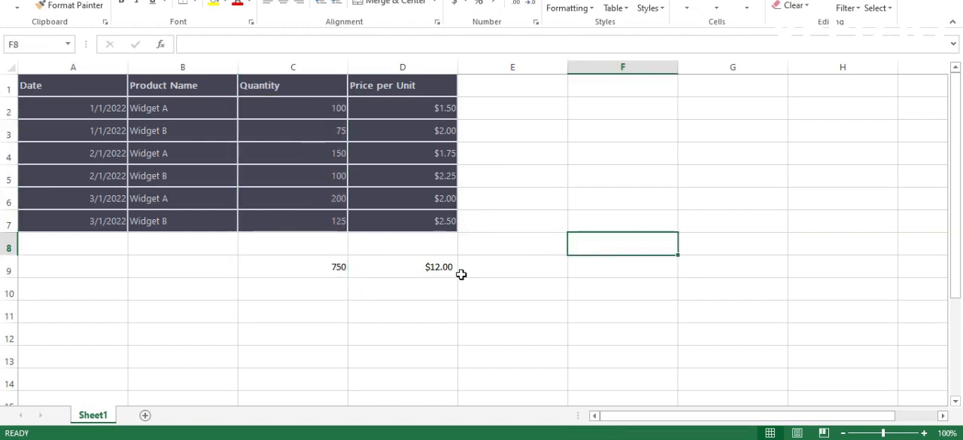
Make the totals in row 9 larger and bold, and switch back to the ChatGPT conversation
click(20, 276)
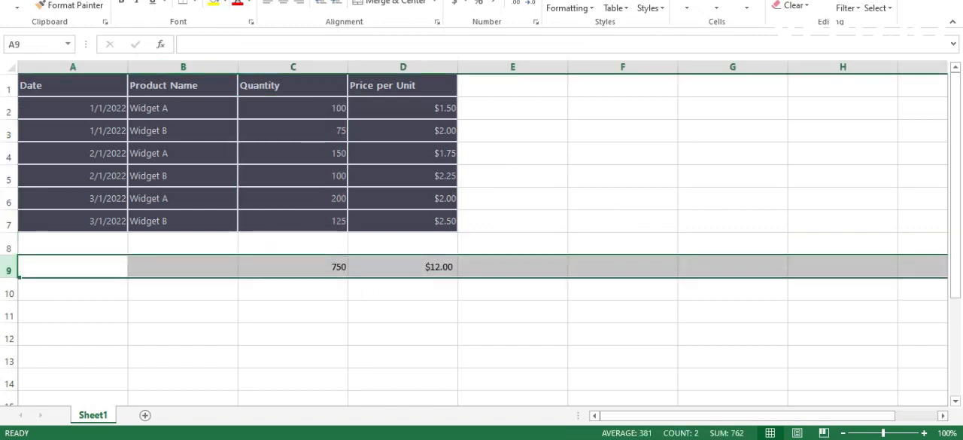
key(ctrl+shift+greater)
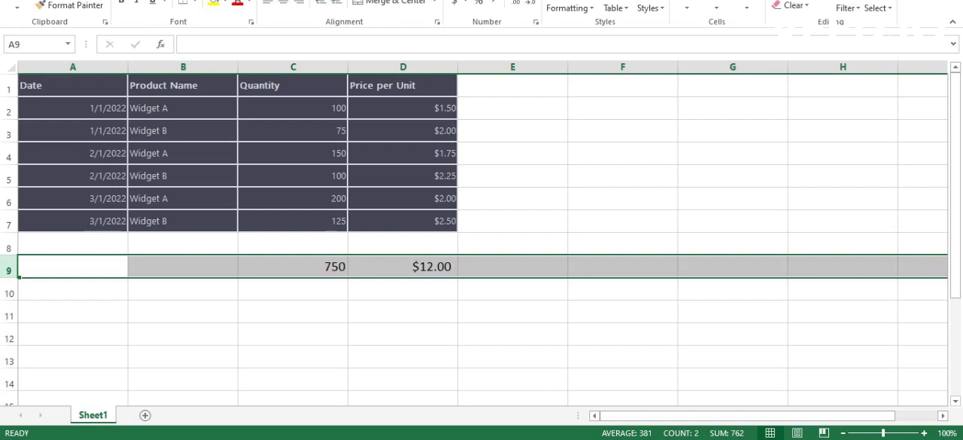
key(ctrl+b)
click(574, 179)
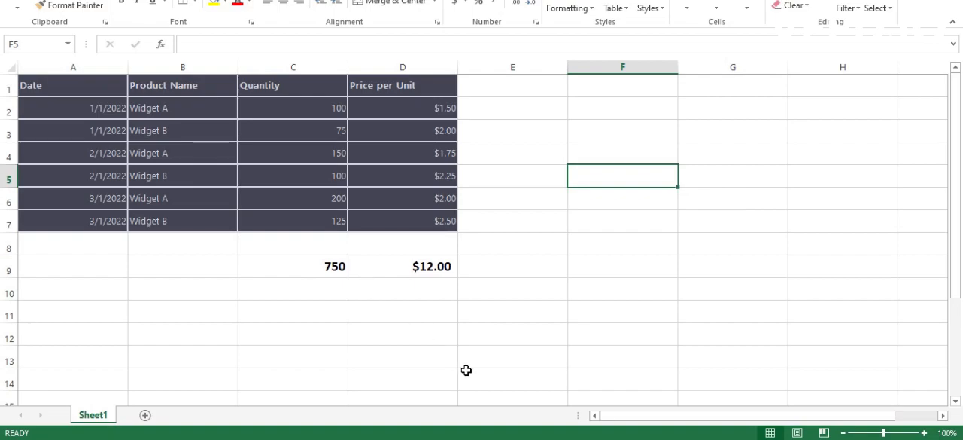
click(464, 438)
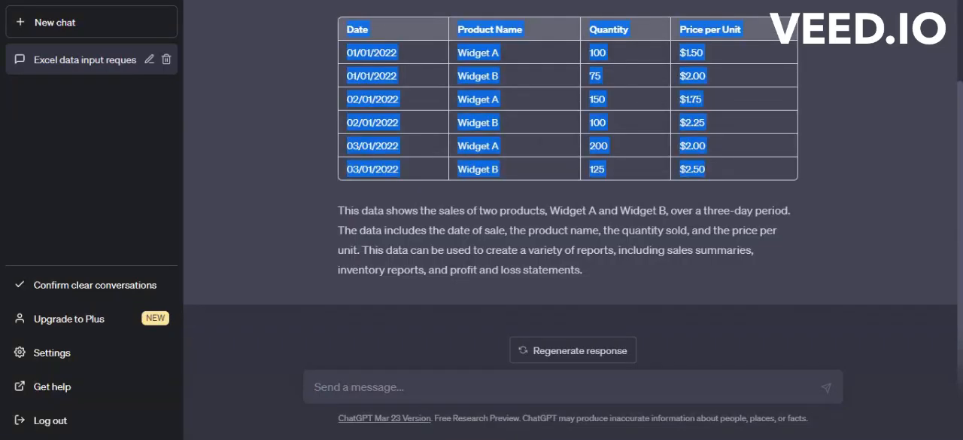
click(464, 395)
text(Date	Product Name	Quantity	Price per Unit 01/01/2022	Widget A	100	$1.50 01/01/2022	Widget B	75	$2.00 02/01/2022	Widget A	150	$1.75 02/01/2022	Widget B	100	$2.25 03/01/2022	Widget A	200	$2.00 03/01/2022	Widget B	125	$2.50)
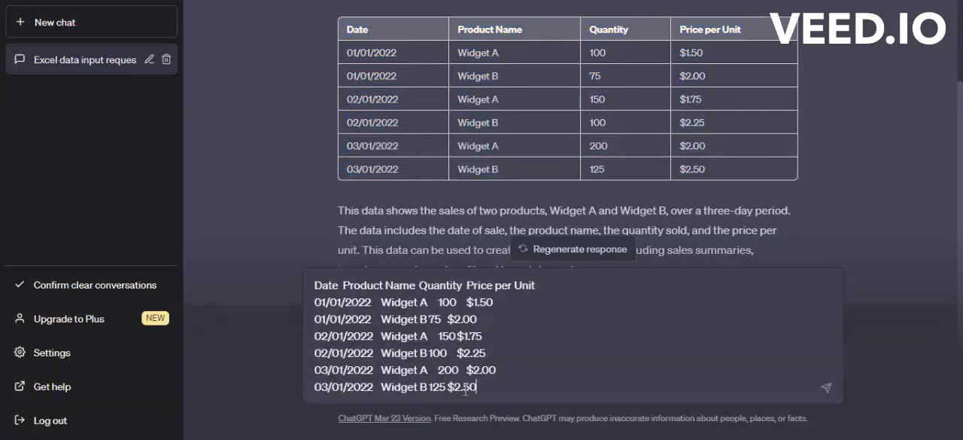
key(ctrl+a)
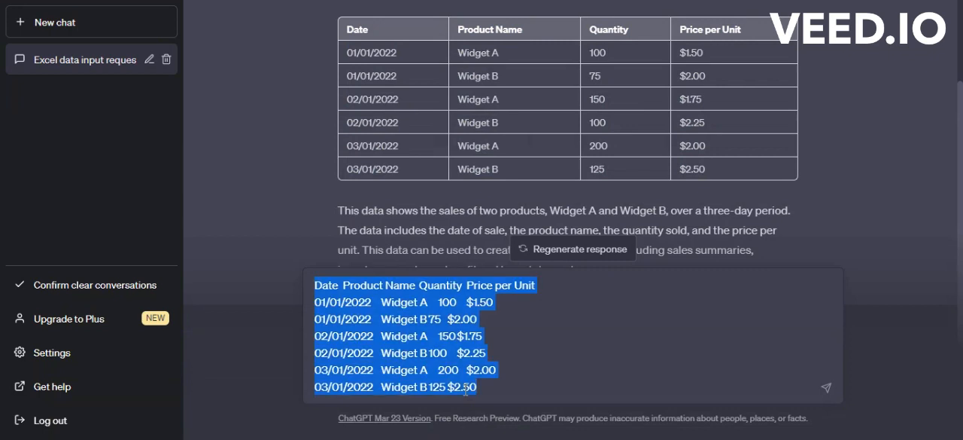
key(BackSpace)
Copy the earlier prompt "write a raw data for use in examples in ms excel" into the message box as a new draft
scroll(673, 319, up, 2)
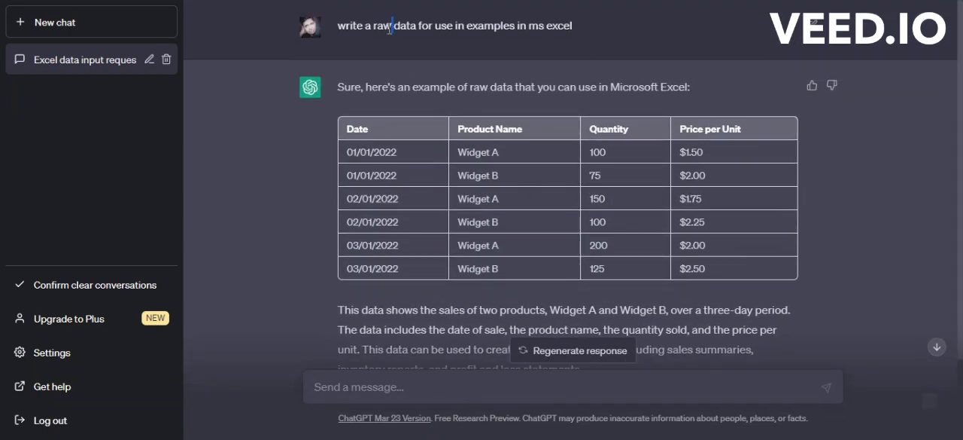
triple_click(390, 29)
key(ctrl+c)
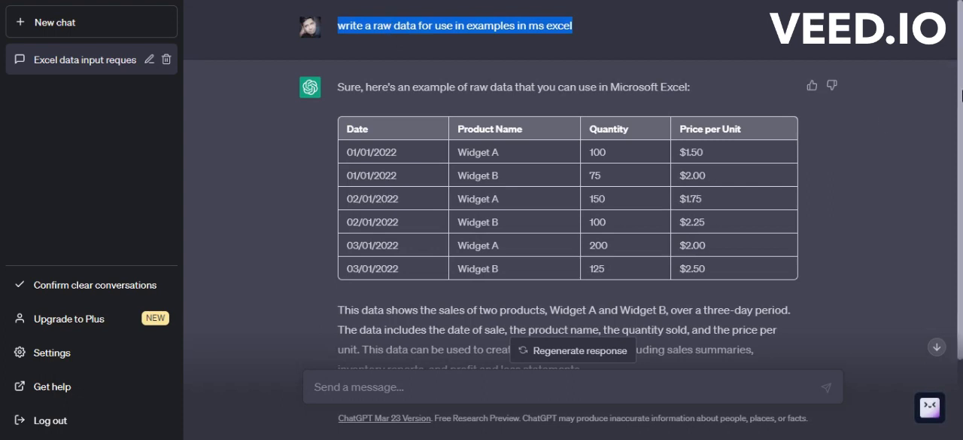
scroll(673, 202, down, 2)
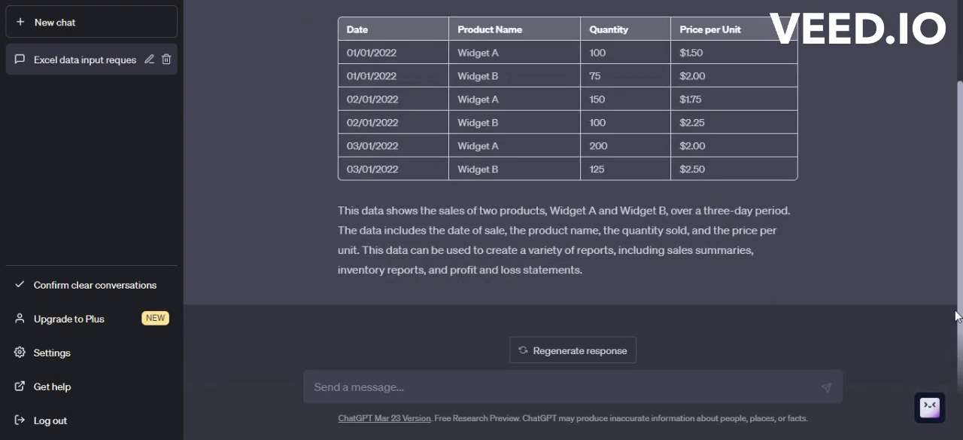
click(556, 384)
key(ctrl+v)
key(BackSpace)
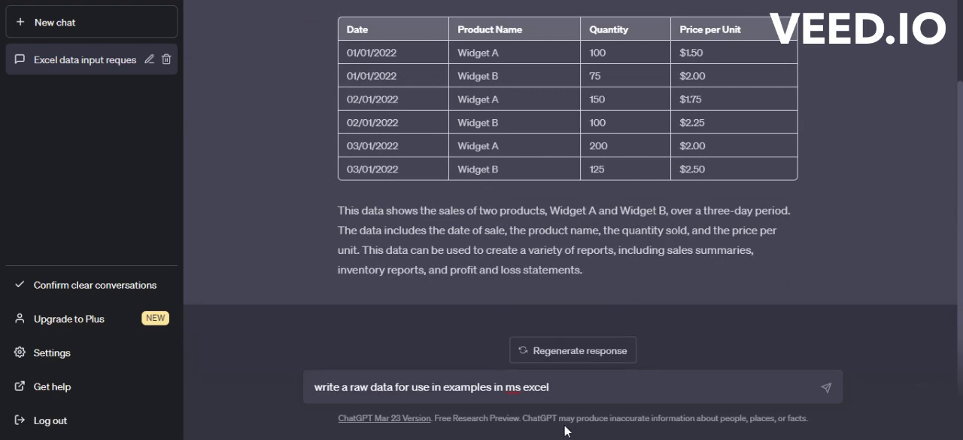
Expand the draft prompt to "write a raw data for use in examples column serial number, description, quantity, price and amount in ms excel" and send it
text(column)
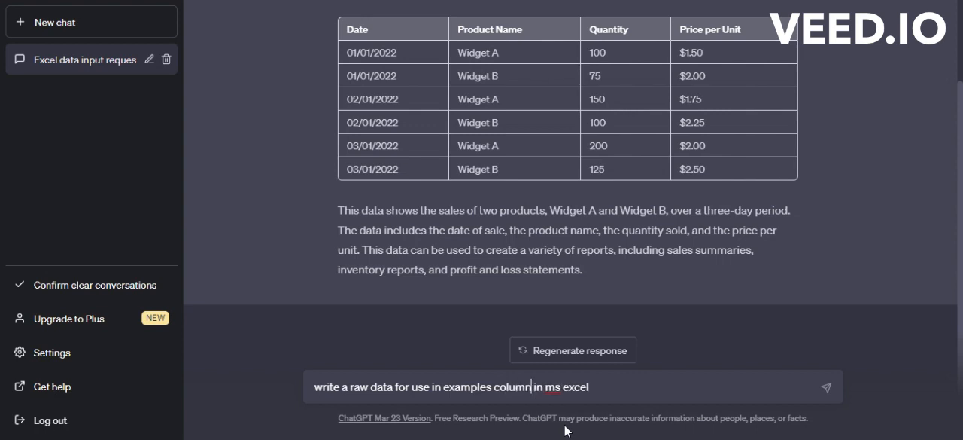
text( serial)
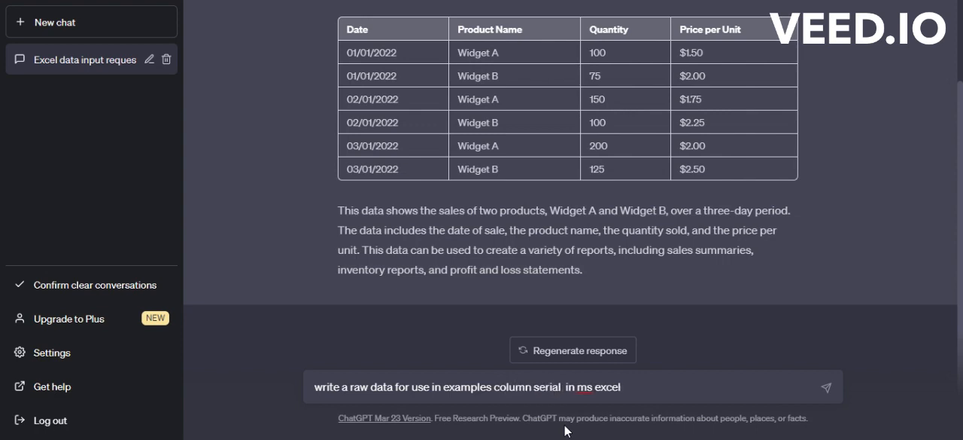
text( number,)
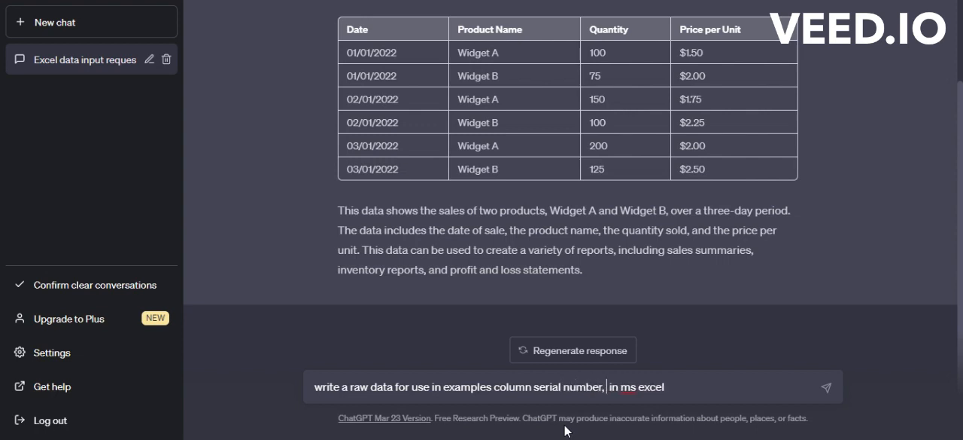
text( descrip )
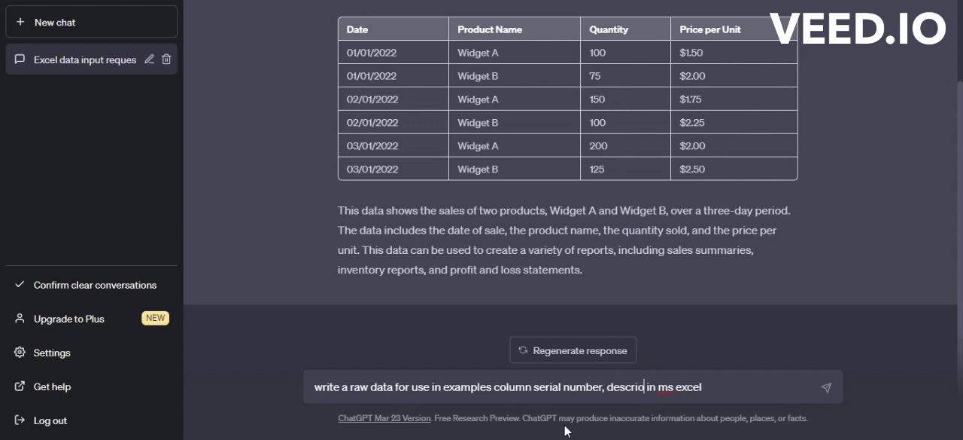
text(tion)
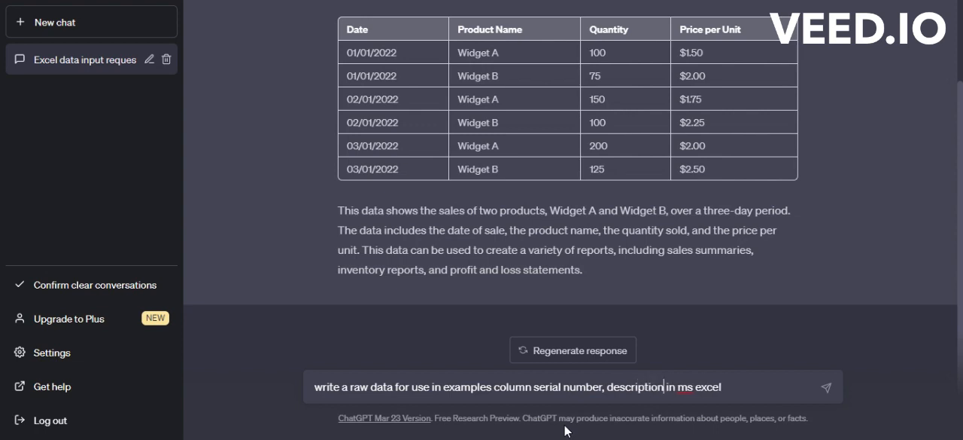
text(, q)
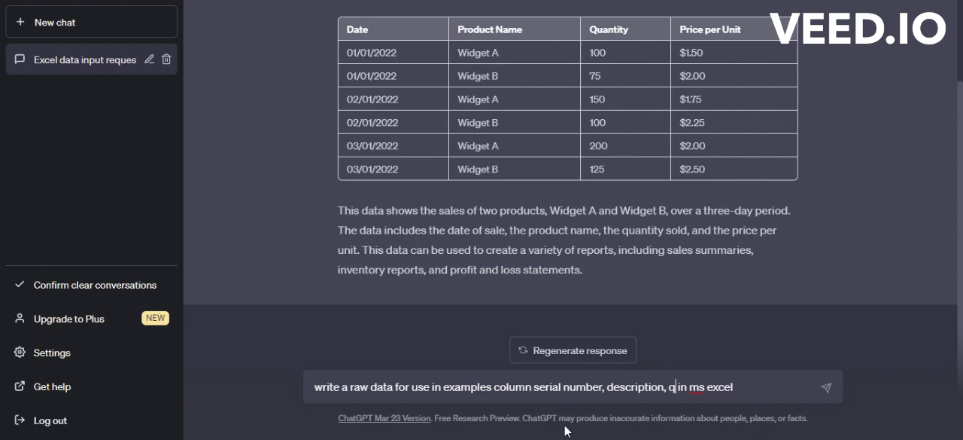
text(uantity)
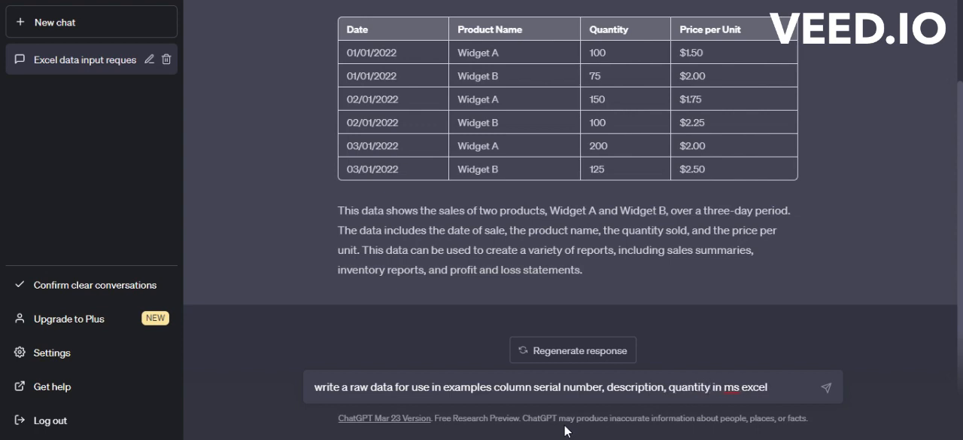
text(, price)
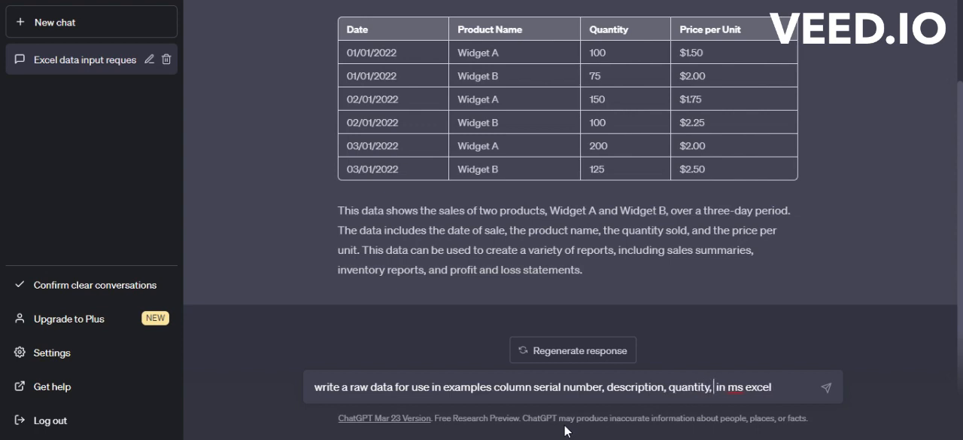
text( and amp)
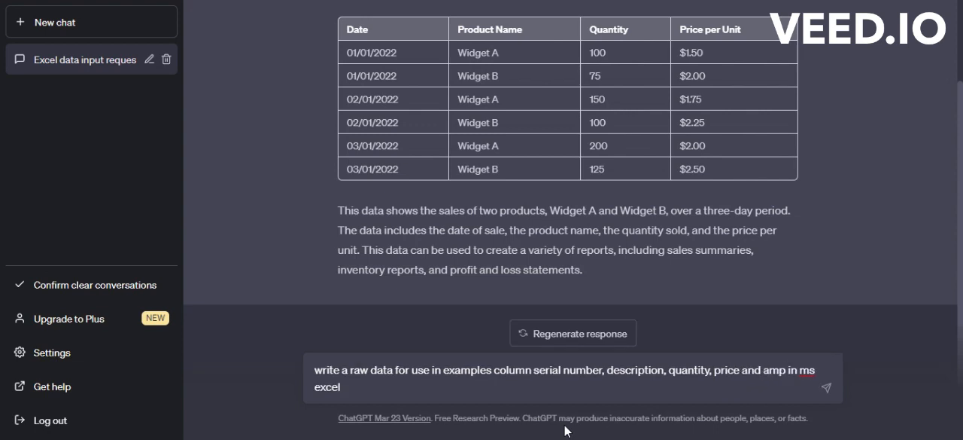
key(BackSpace)
text(ount)
key(Return)
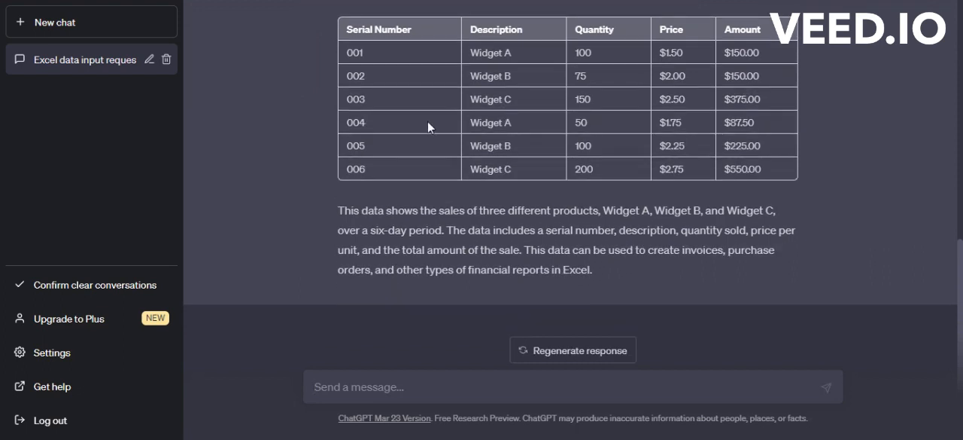
Copy the generated table from Serial Number to Amount and paste it into the Excel sheet starting at A12
drag(348, 25, 783, 170)
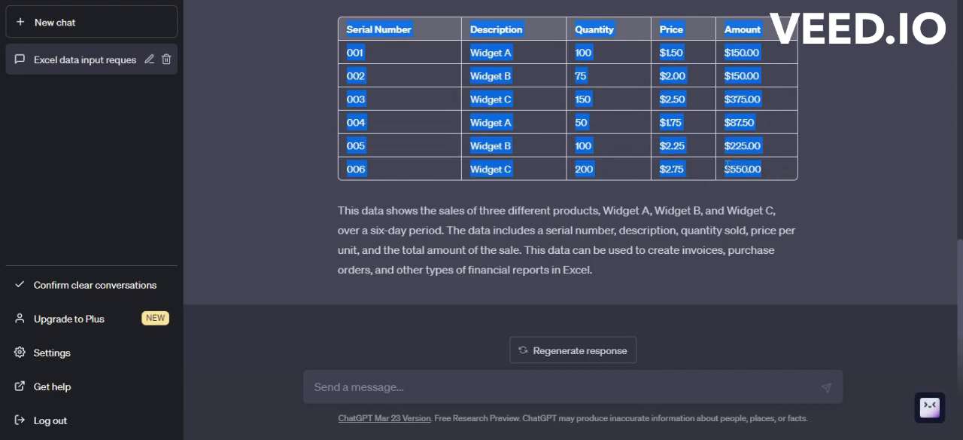
right_click(616, 162)
click(639, 177)
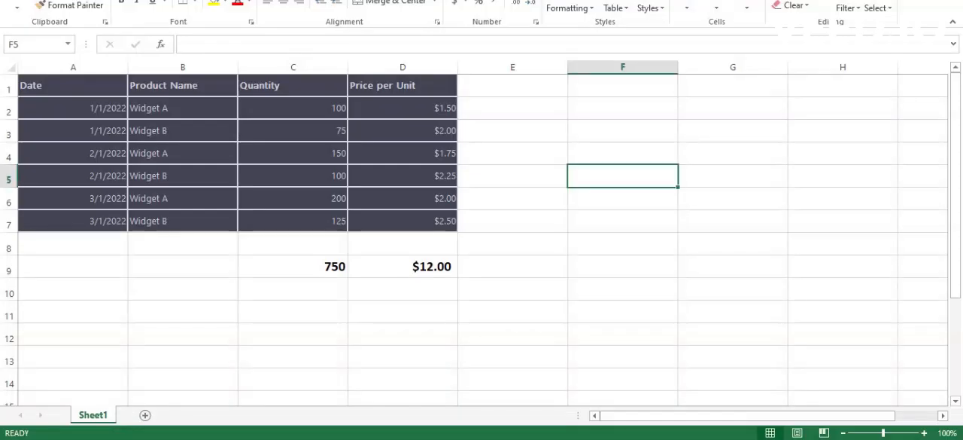
click(94, 328)
key(ctrl+v)
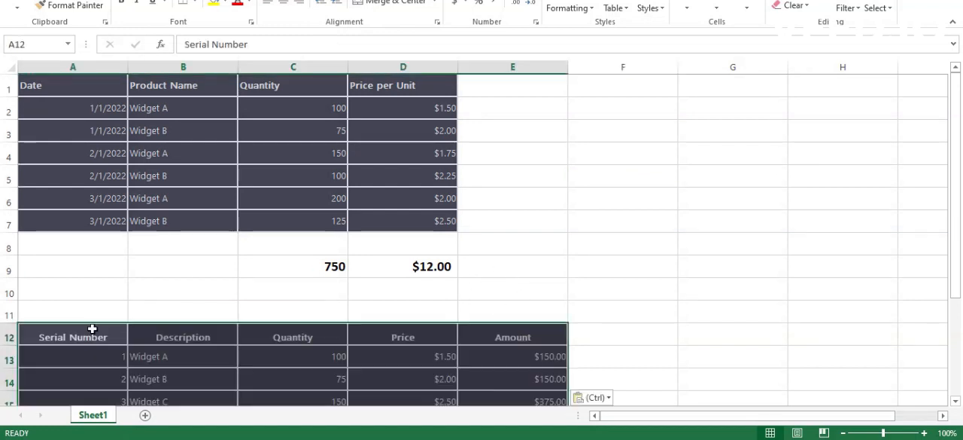
Align the contents of the pasted table, range A12:E19, to the vertical middle and center them horizontally
drag(958, 156, 947, 277)
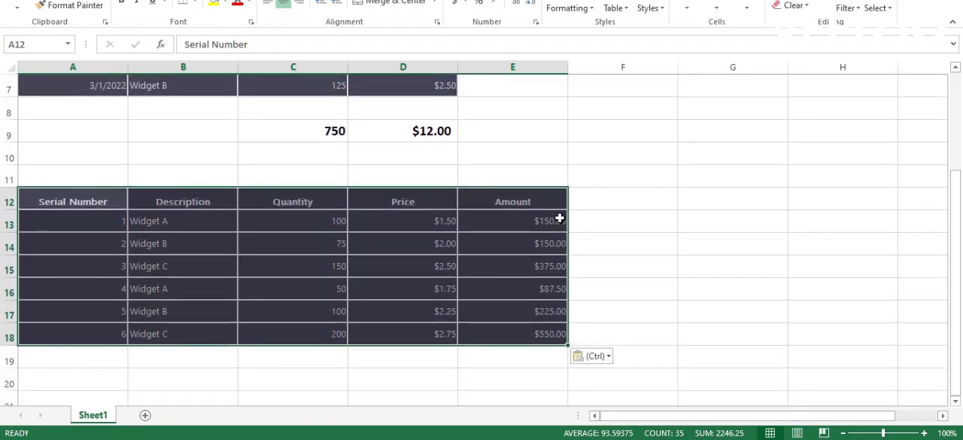
drag(545, 200, 81, 352)
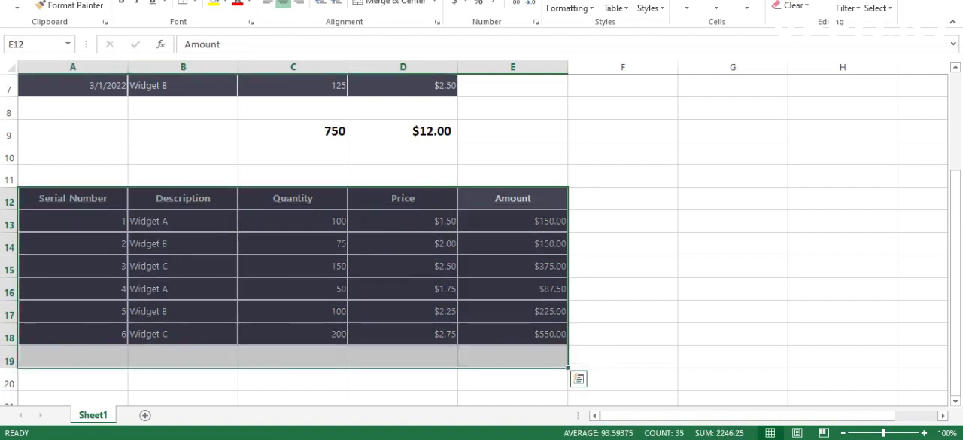
click(283, 3)
click(283, 3)
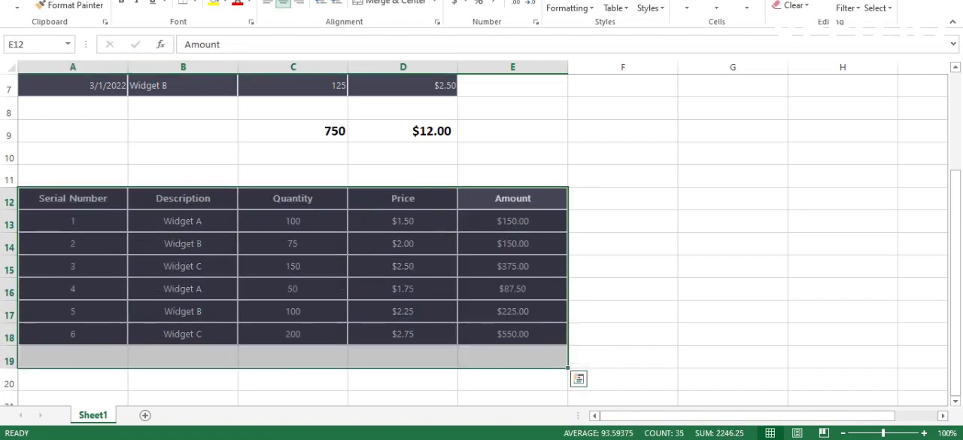
click(584, 147)
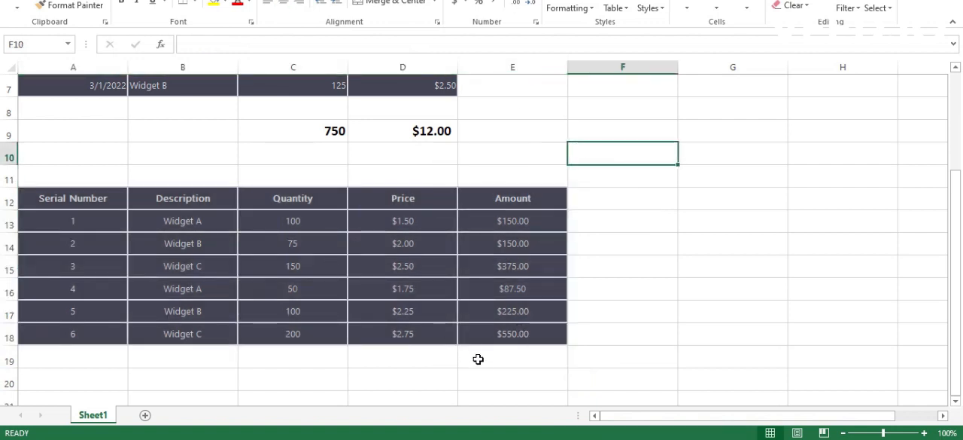
Total the Quantity column in C19 with =SUM(C13:C18) and fill the formula across to E19 for Price and Amount
click(319, 355)
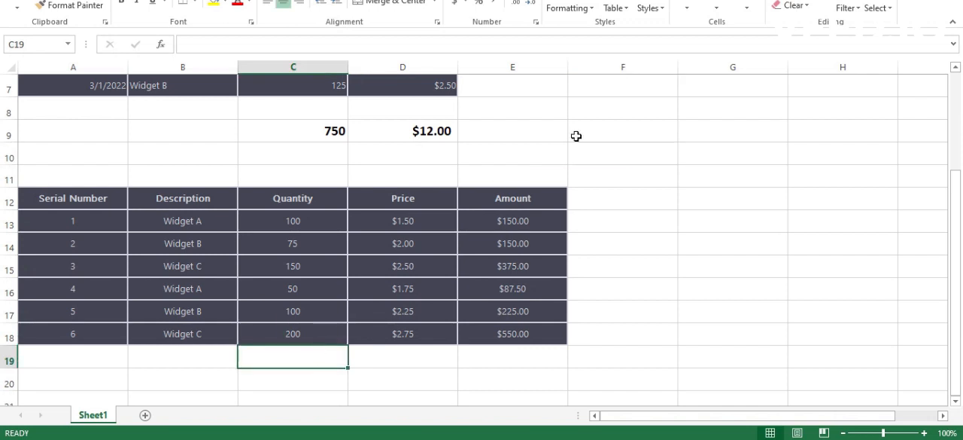
text(=SUM(C13:C18))
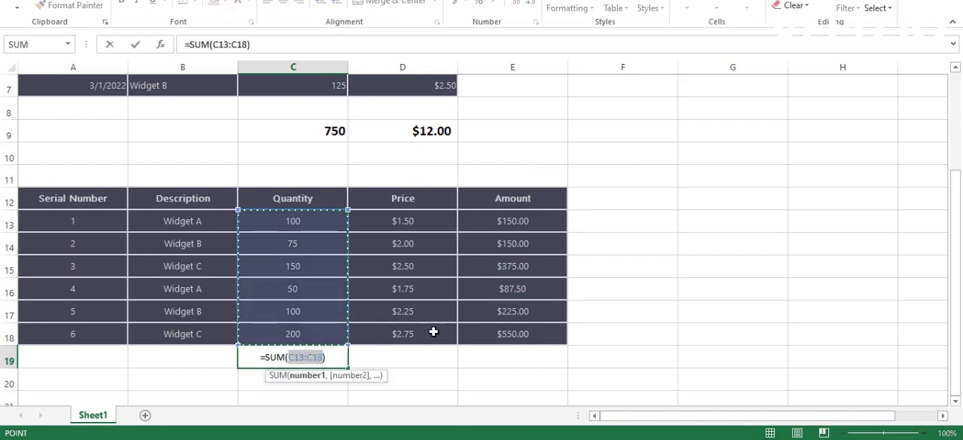
key(ctrl+Return)
key(Return)
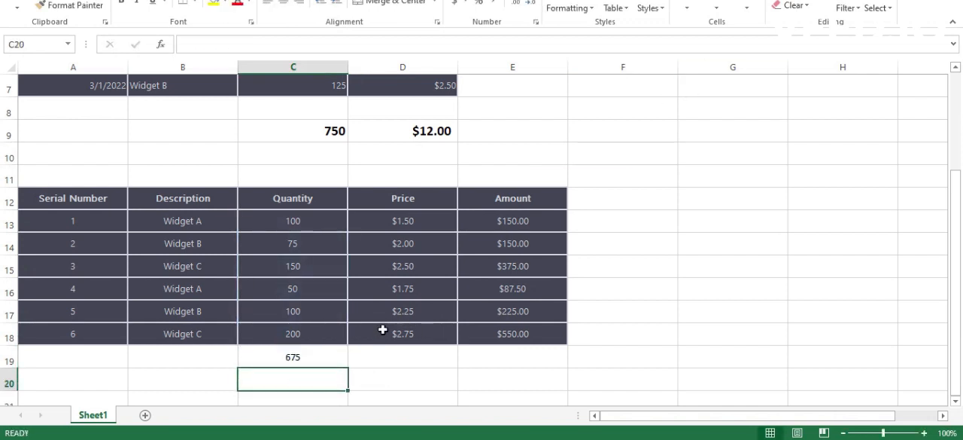
click(336, 352)
drag(347, 365, 535, 354)
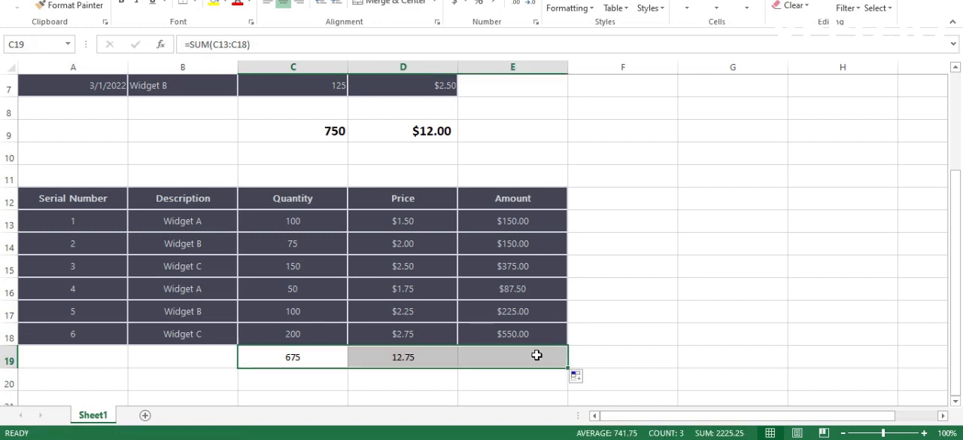
click(504, 395)
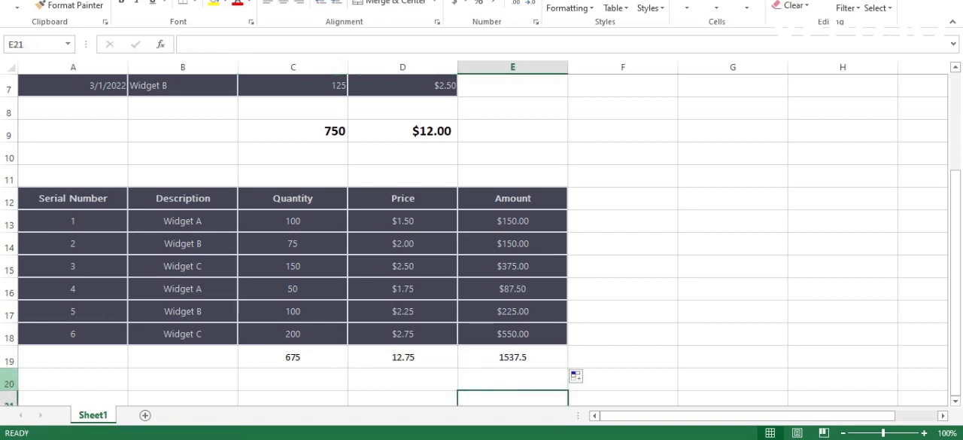
Enlarge the font of the totals in row 19 and make them bold
click(9, 363)
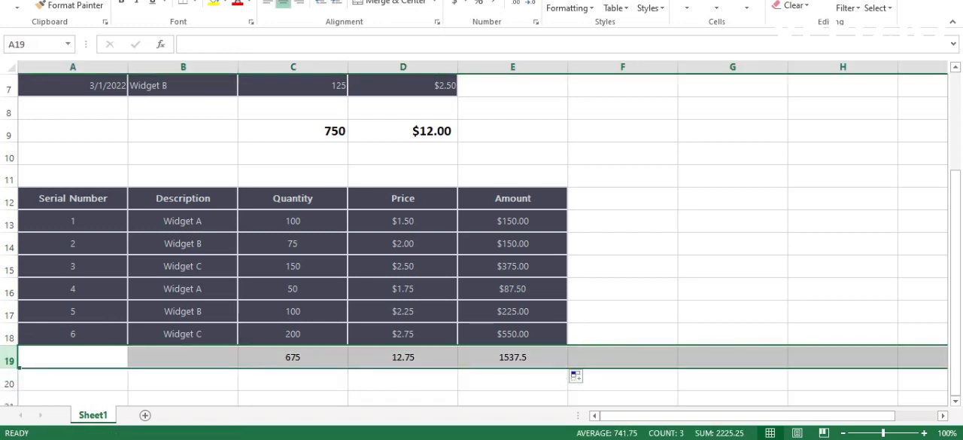
key(Return)
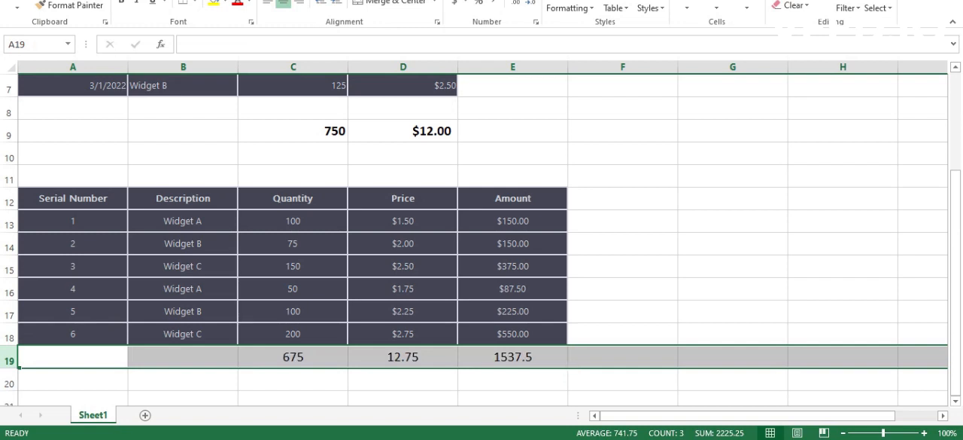
click(121, 2)
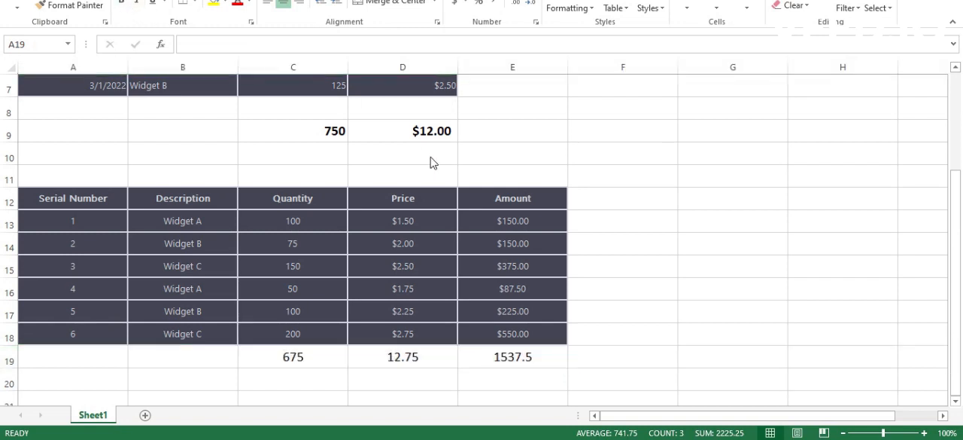
click(11, 359)
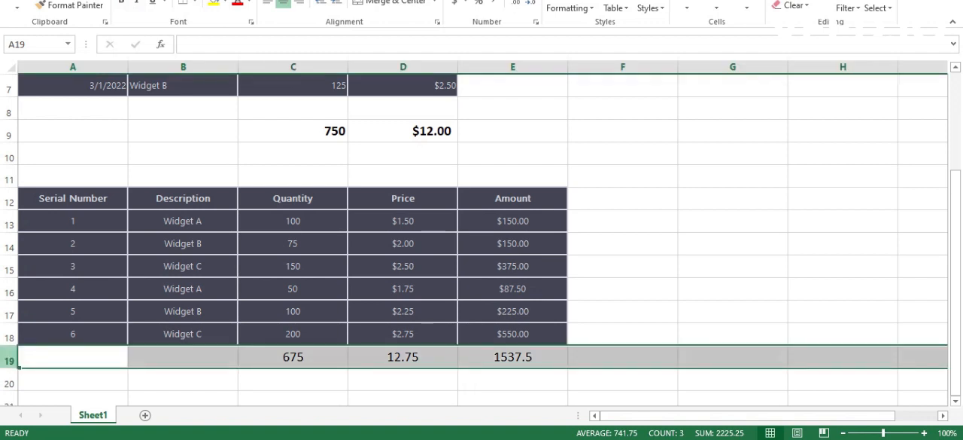
click(121, 3)
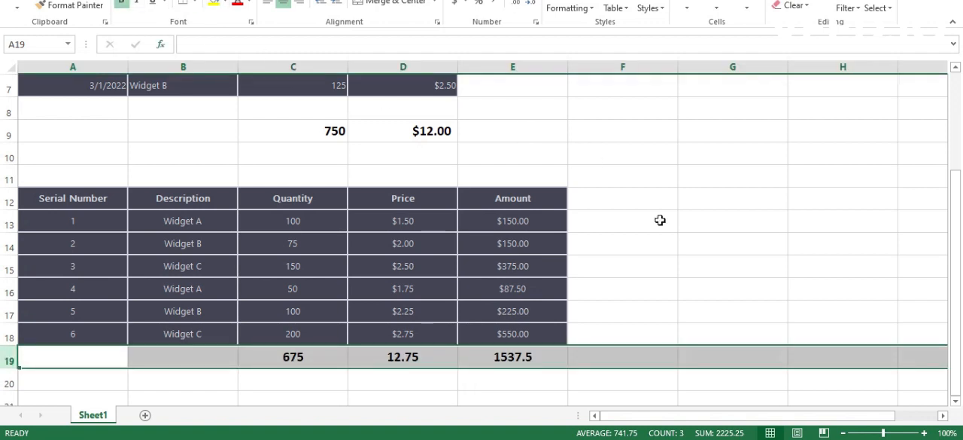
click(684, 265)
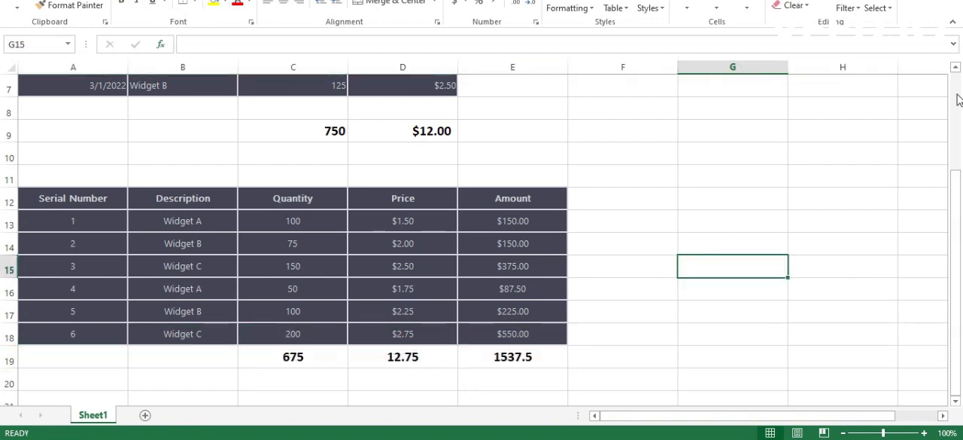
Switch back to the ChatGPT conversation and compare the columns requested in the last prompt with the headers of the generated table
scroll(958, 101, up, 2)
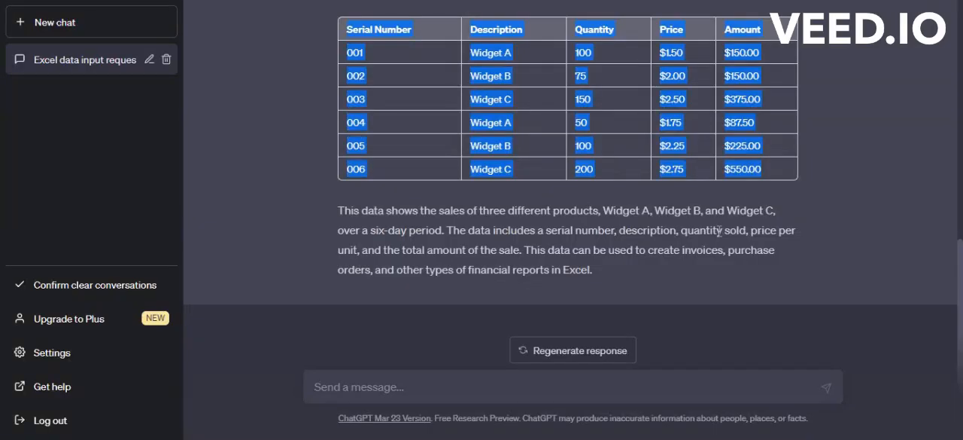
click(654, 127)
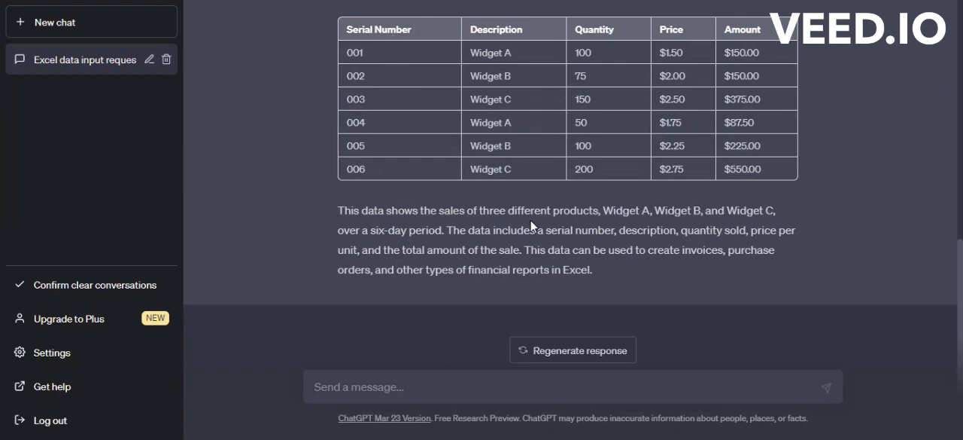
scroll(520, 185, up, 2)
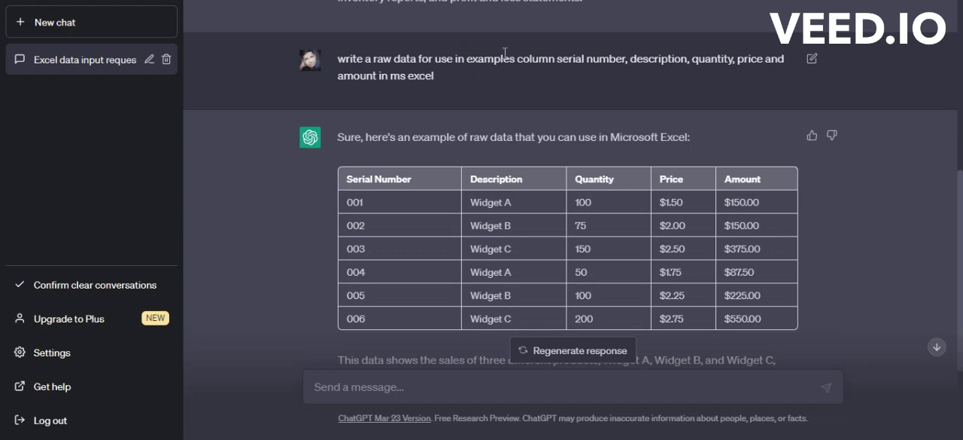
drag(518, 59, 730, 60)
drag(471, 179, 641, 194)
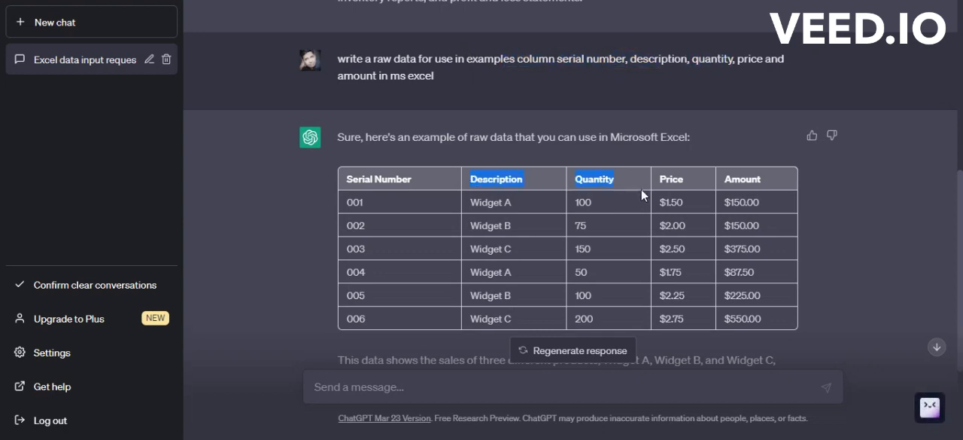
drag(344, 180, 515, 217)
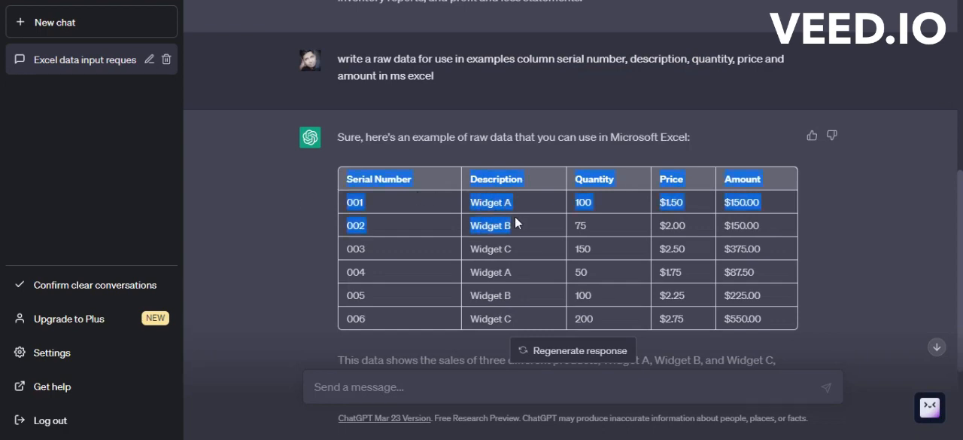
click(612, 261)
drag(961, 292, 954, 369)
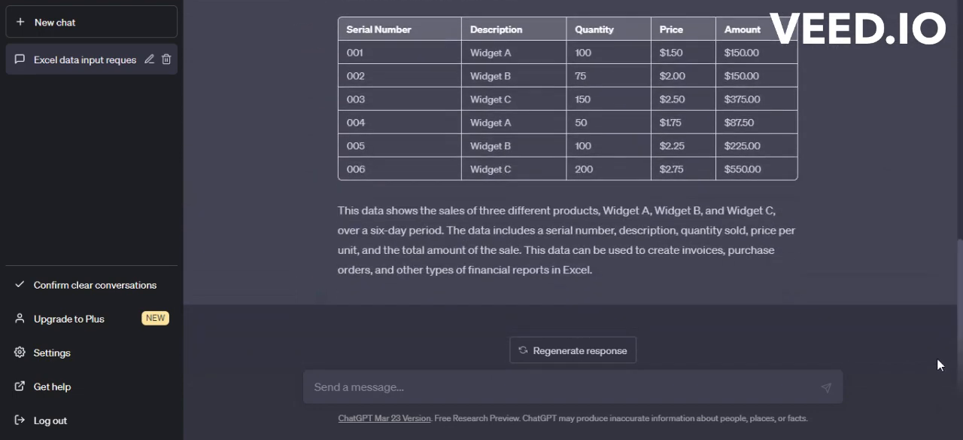
key(alt+Tab)
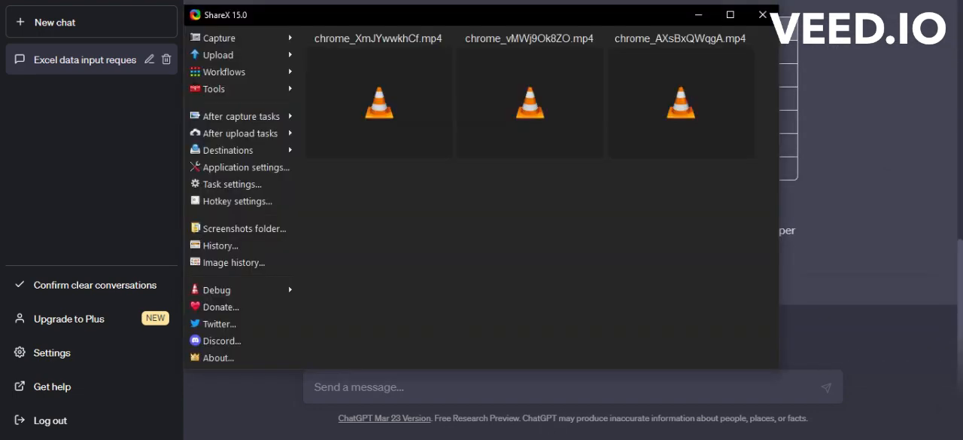
click(248, 43)
click(354, 162)
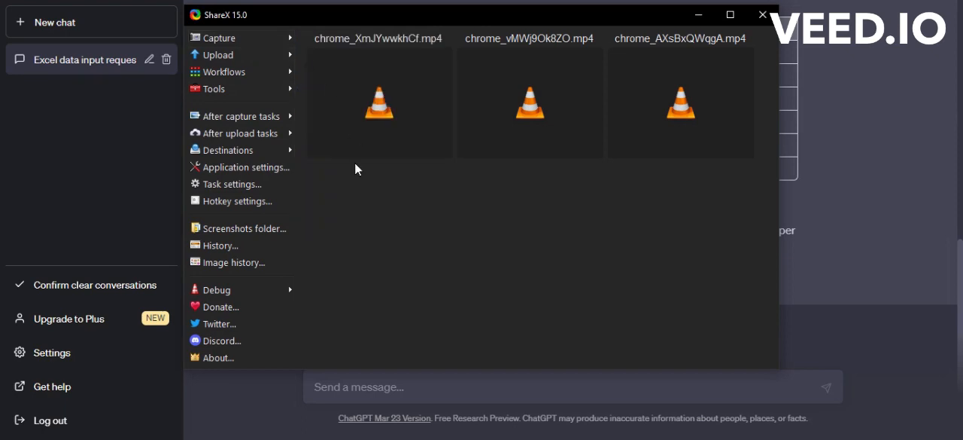